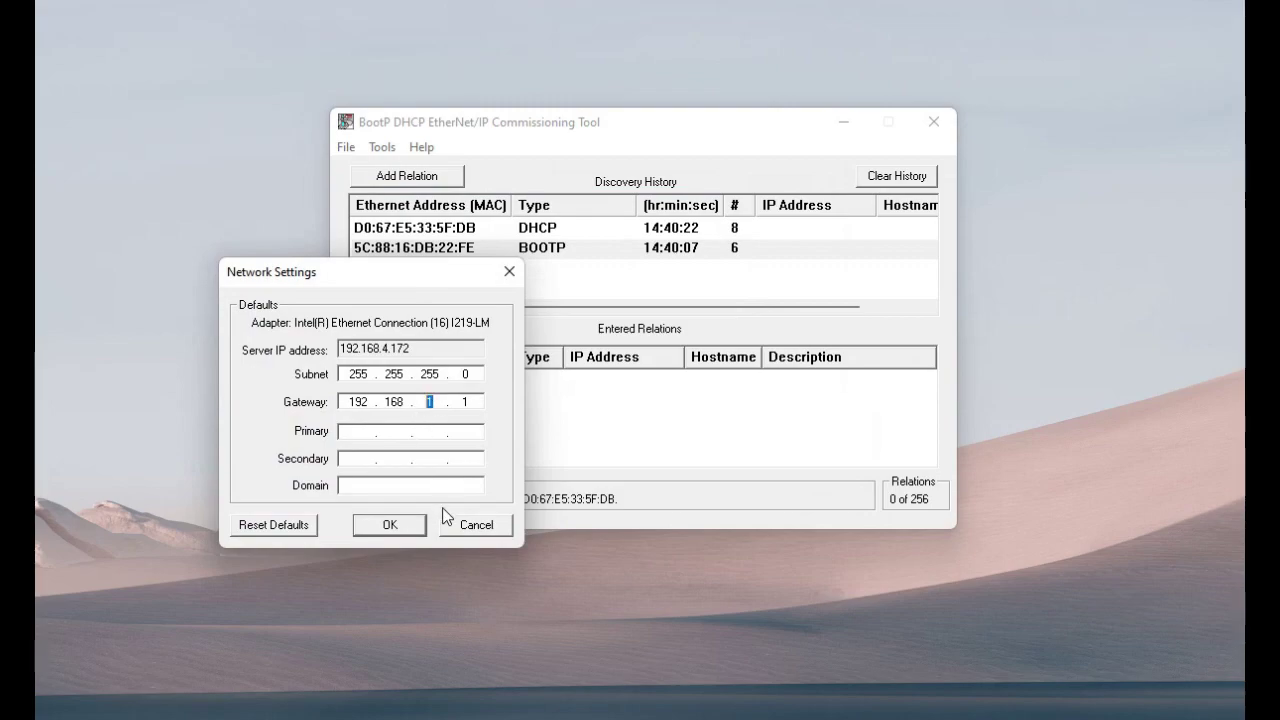
# - Set the third octet of the default gateway to 4, making it 192.168.4.1, and accept the network settings
pyautogui.write('4')
pyautogui.click(389, 525)
# - Add a relation for the discovered BOOTP device 5C:88:16:DB:22:FE with client IP address 192.168.4.200 and hostname EN2T
pyautogui.click(443, 230)
pyautogui.click(450, 248)
pyautogui.click(386, 177)
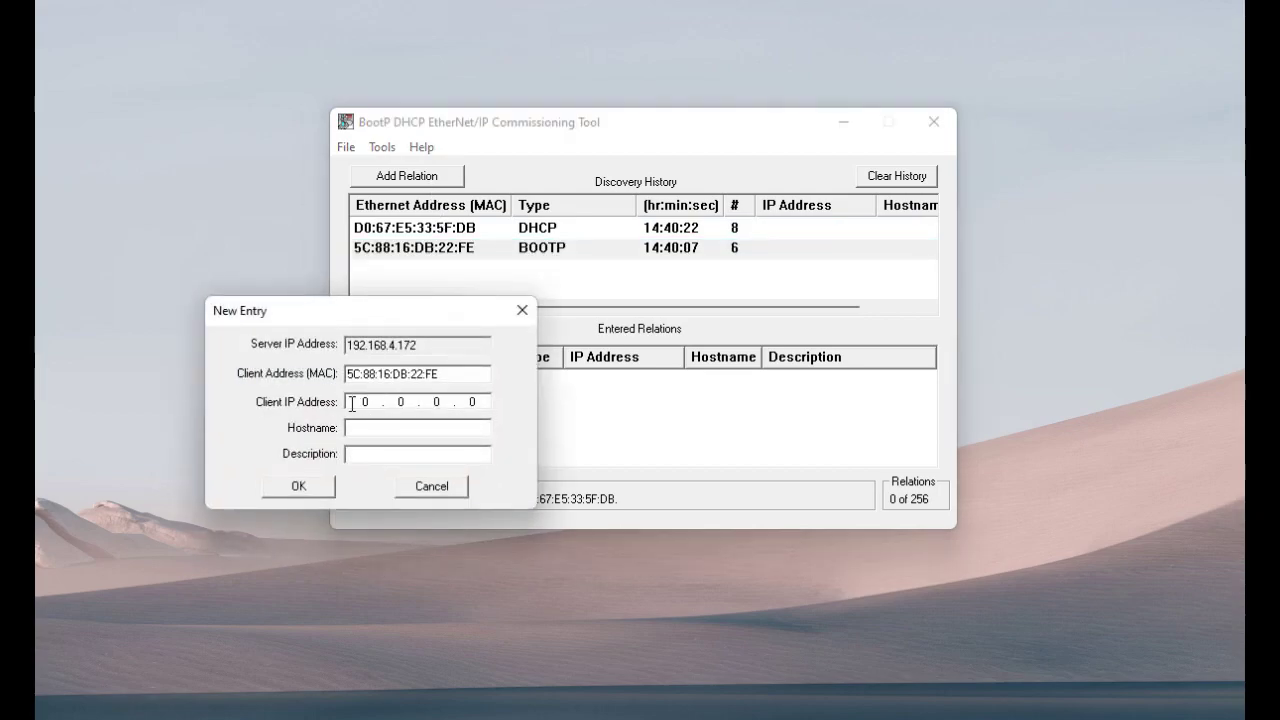
pyautogui.write('192 . 168 . ')
pyautogui.write('4 . 200')
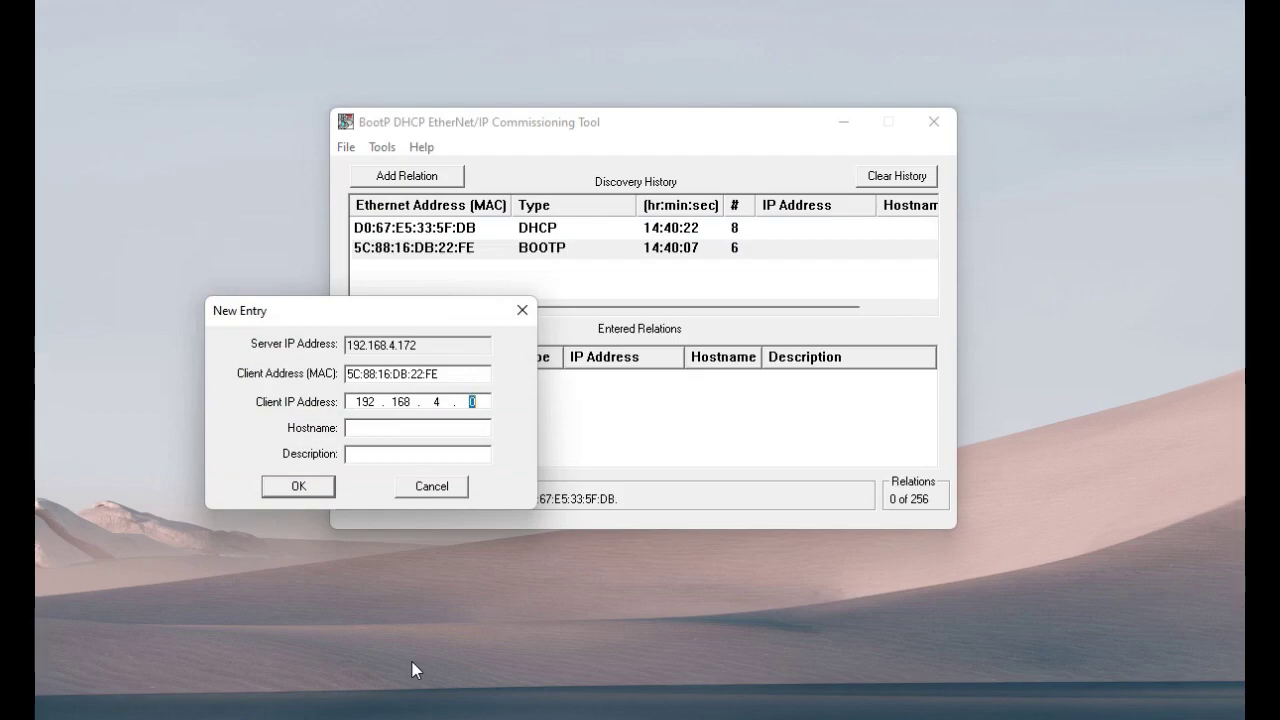
pyautogui.click(403, 432)
pyautogui.write('EN2T')
pyautogui.click(306, 486)
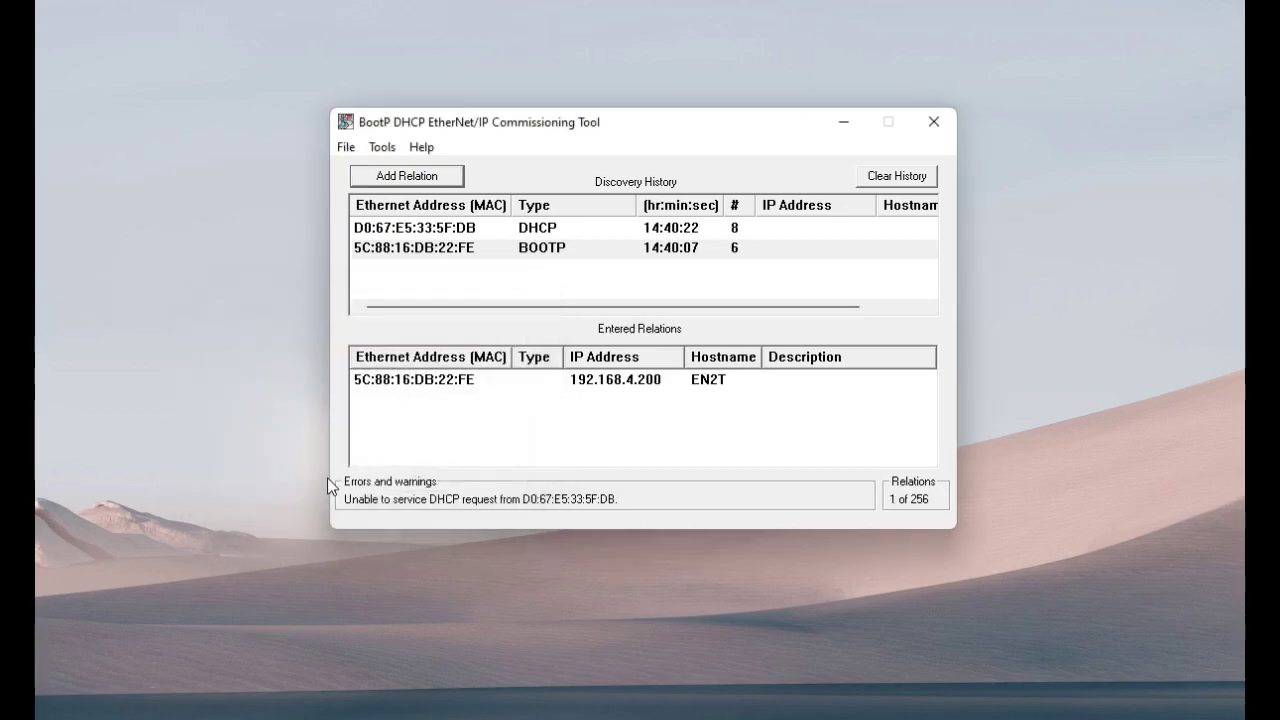
# - Disable BOOTP/DHCP for the EN2T relation at 192.168.4.200, repeating the request after the first attempt
pyautogui.click(470, 386)
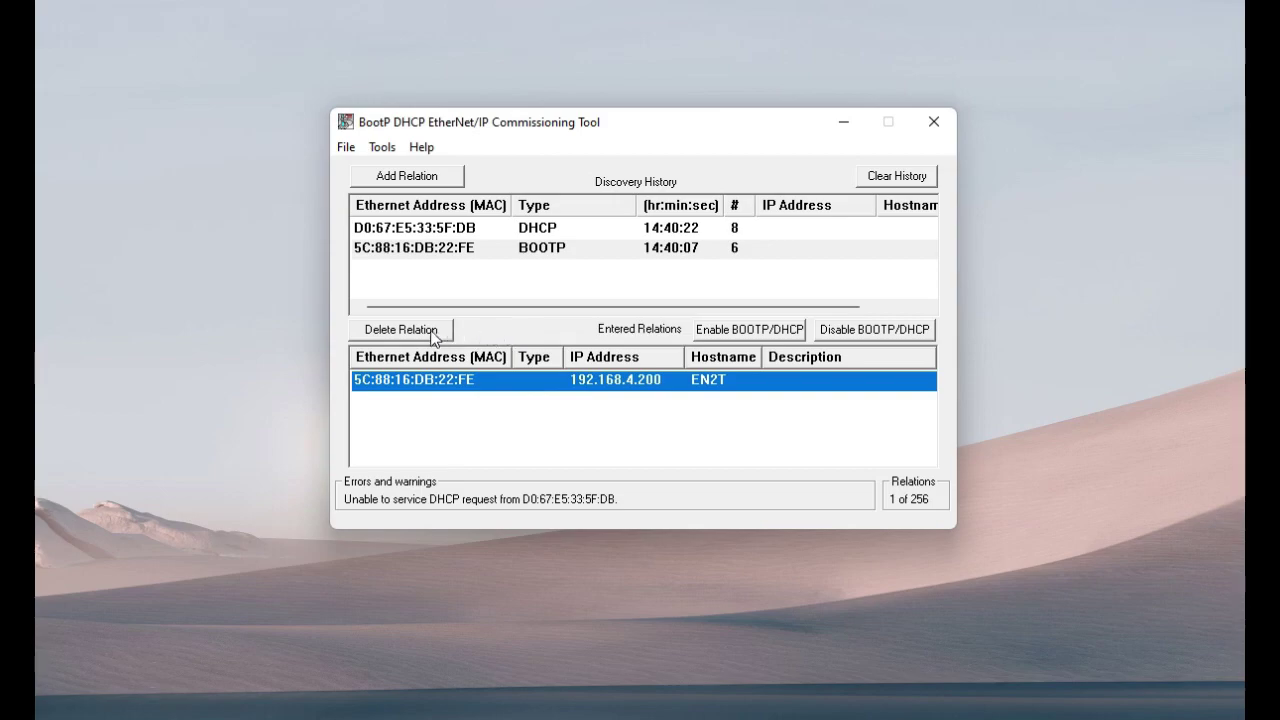
pyautogui.click(883, 338)
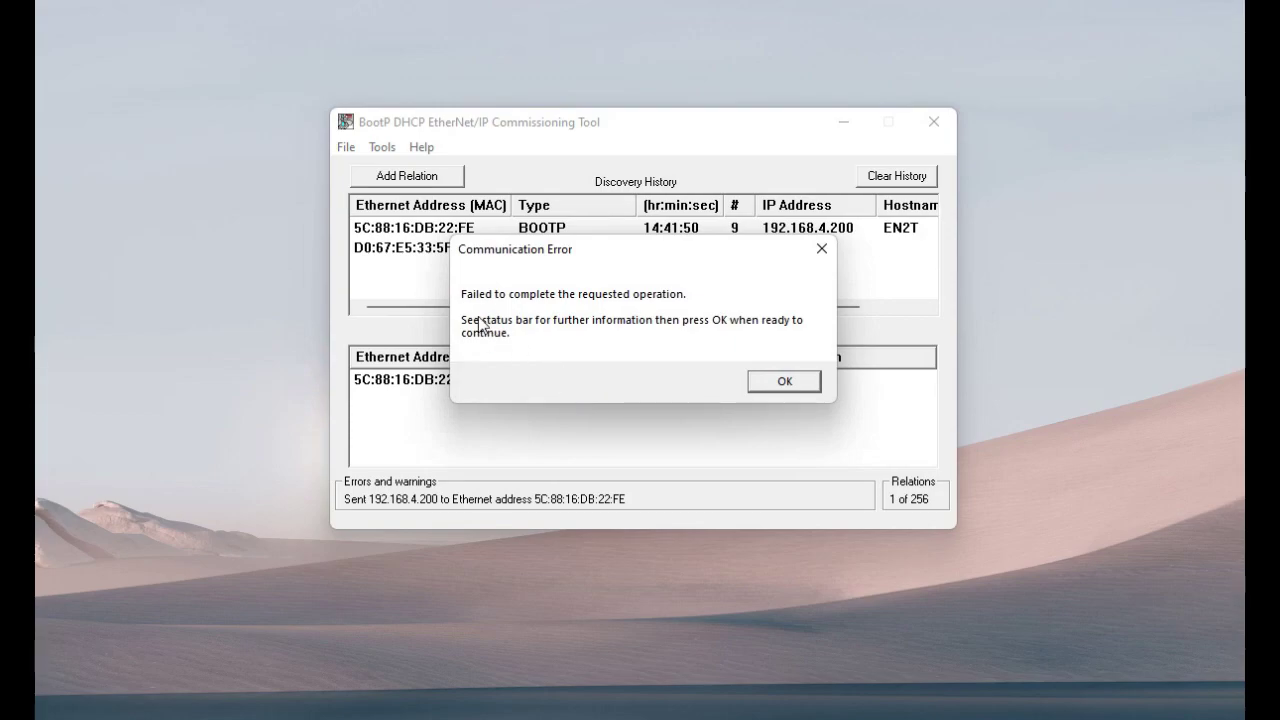
pyautogui.click(780, 386)
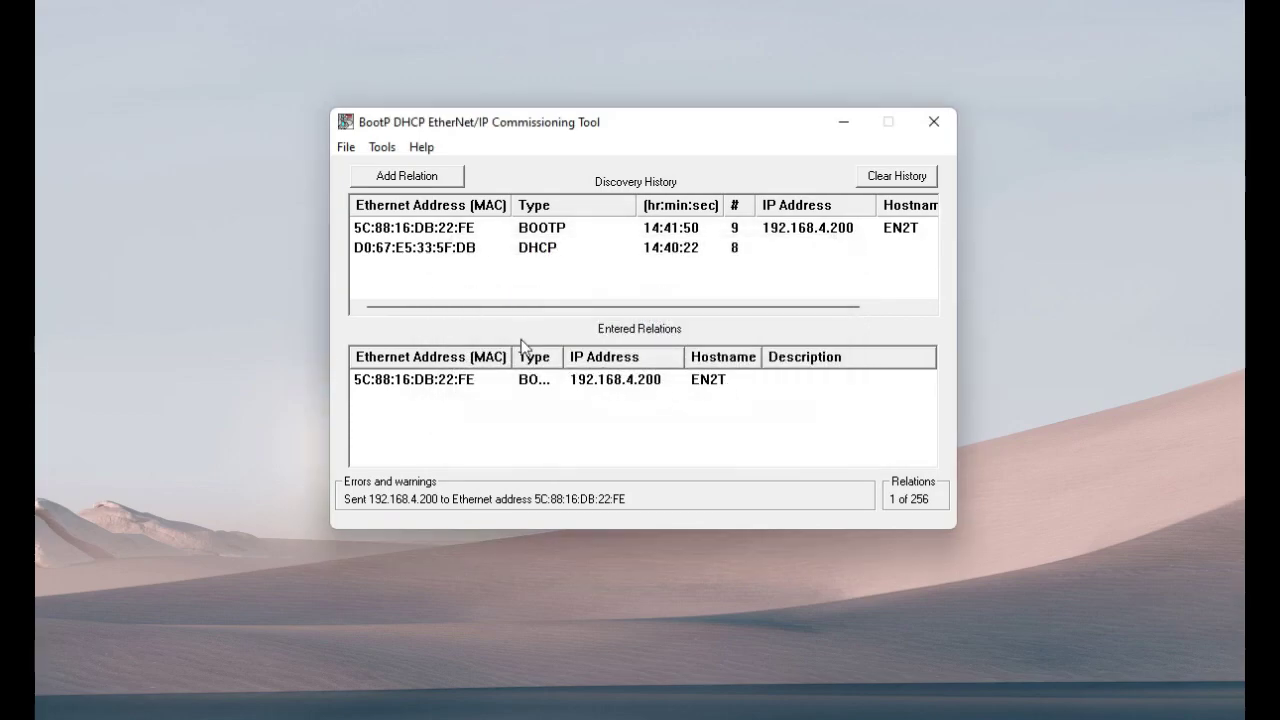
pyautogui.click(557, 385)
pyautogui.click(862, 330)
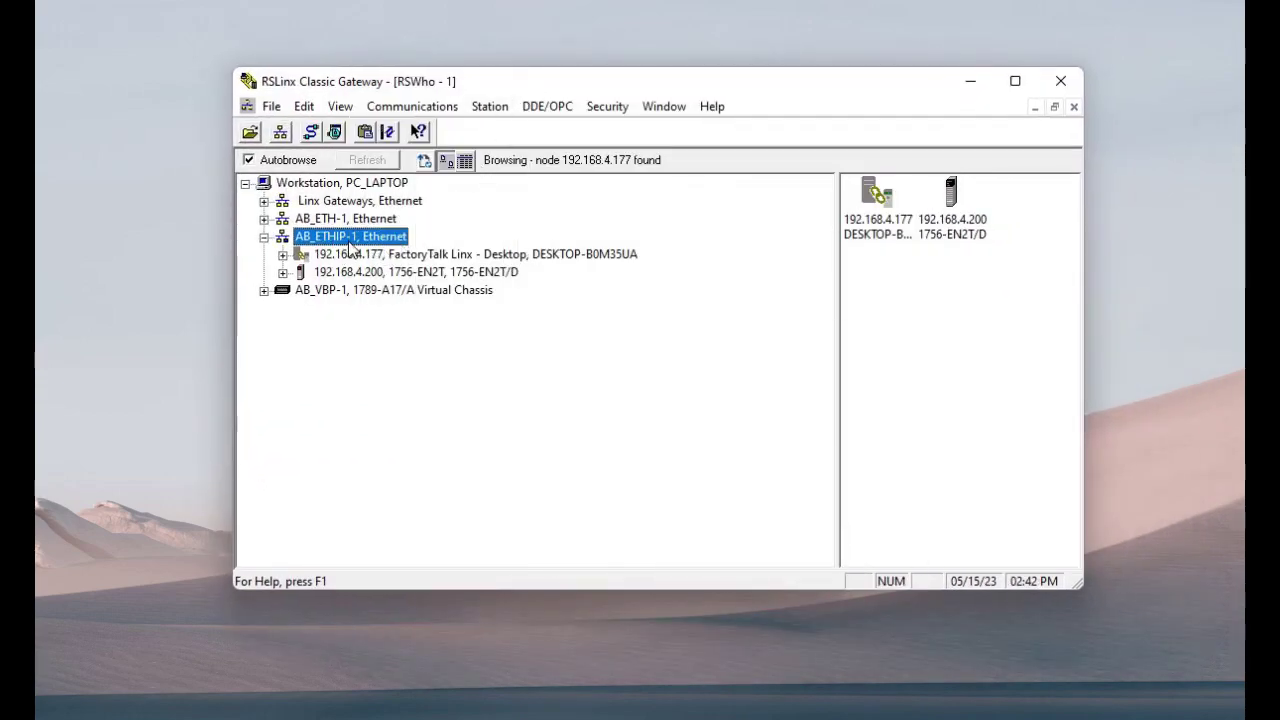
# - In RSLinx Classic, remove the 192.168.4.200 node from the AB_ETHIP-1 Ethernet driver and browse the driver again
pyautogui.rightClick(350, 243)
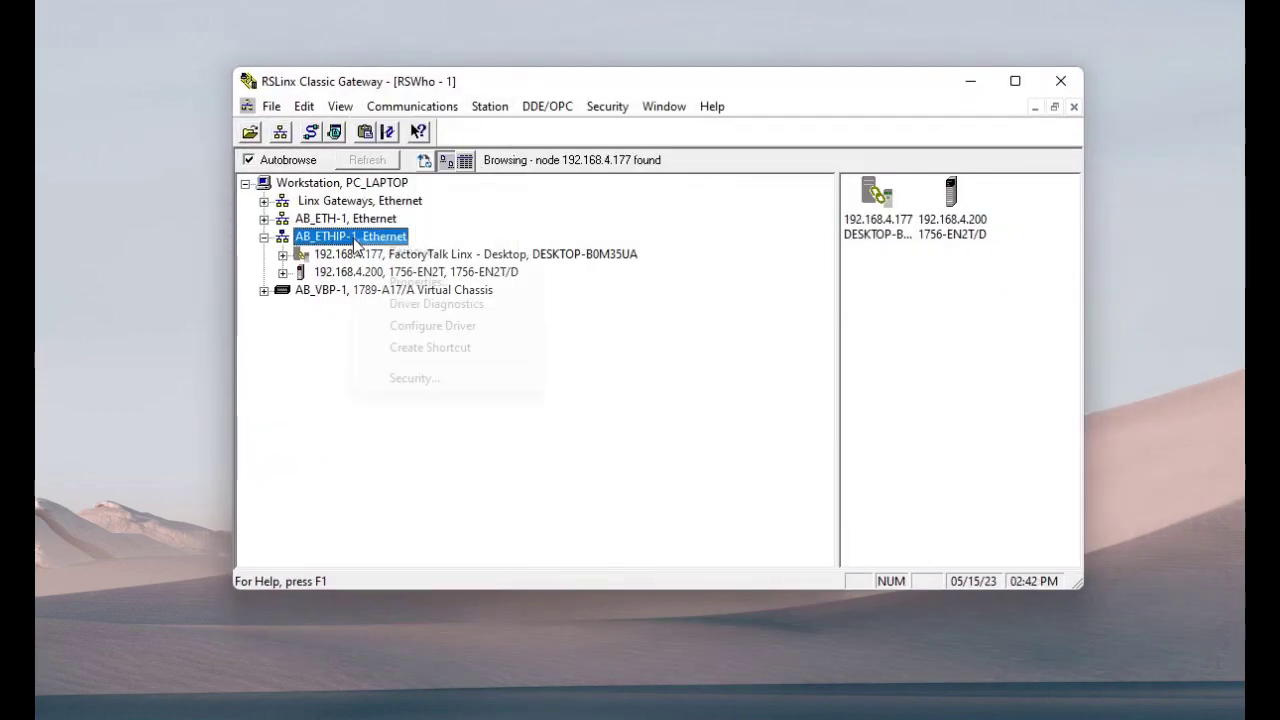
pyautogui.click(312, 273)
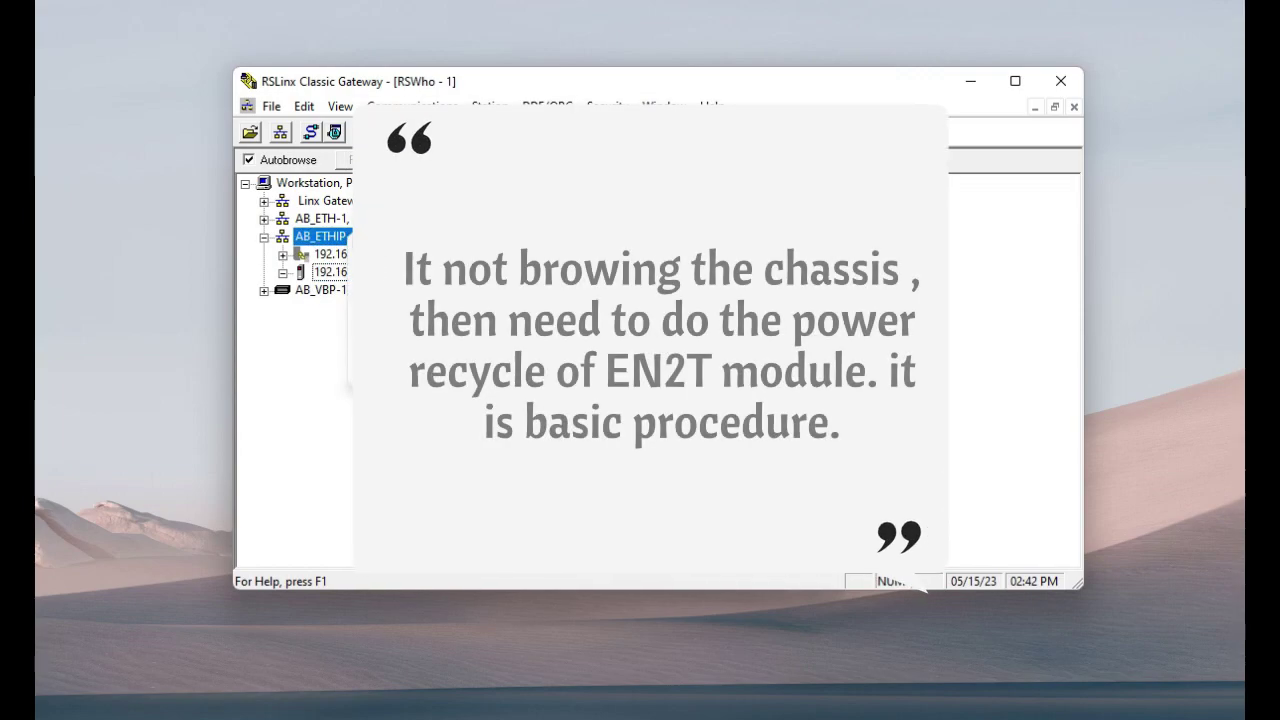
pyautogui.press('Delete')
pyautogui.press('Return')
pyautogui.click(311, 186)
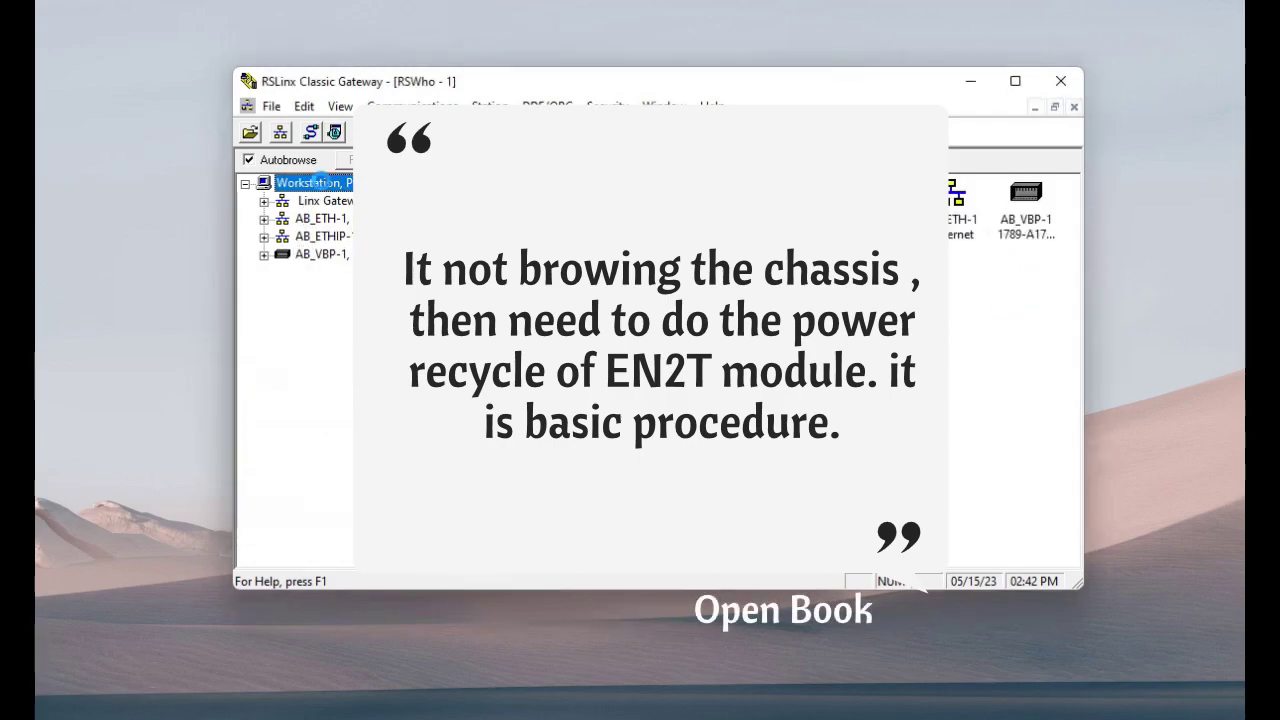
pyautogui.click(315, 235)
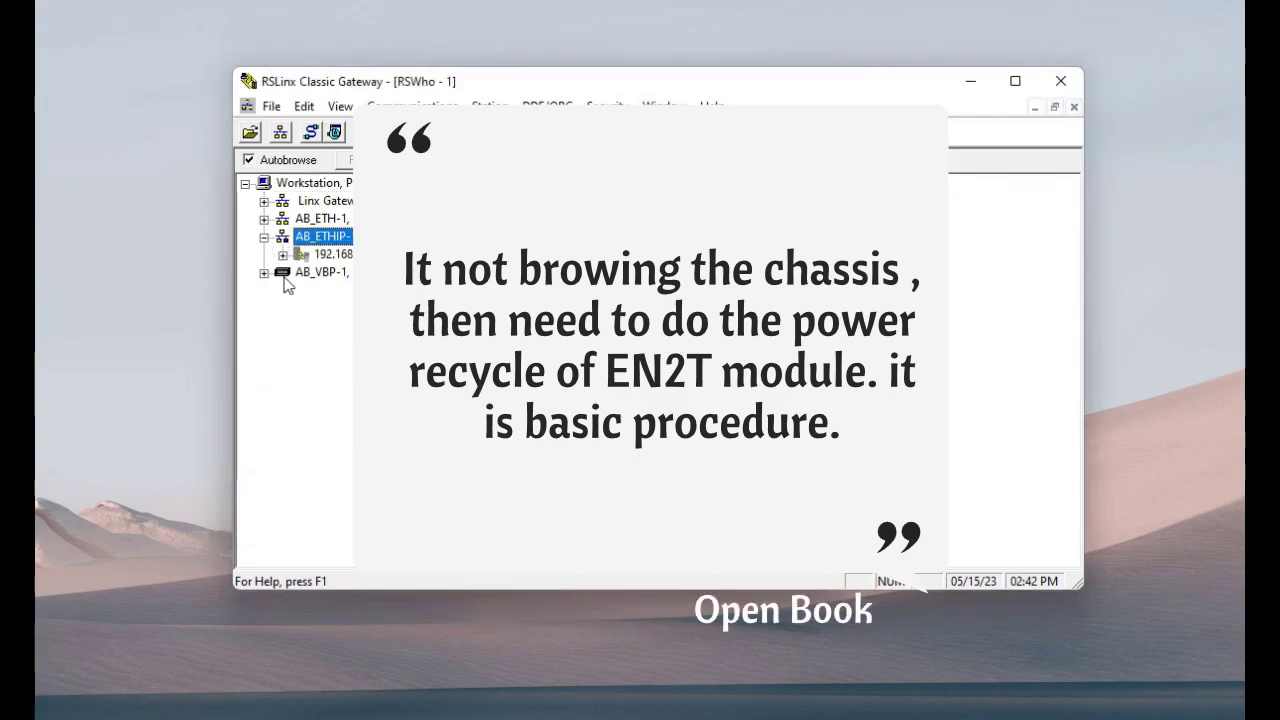
# - Switch back to the BootP DHCP EtherNet/IP Commissioning Tool to check the EN2T relation
pyautogui.click(492, 603)
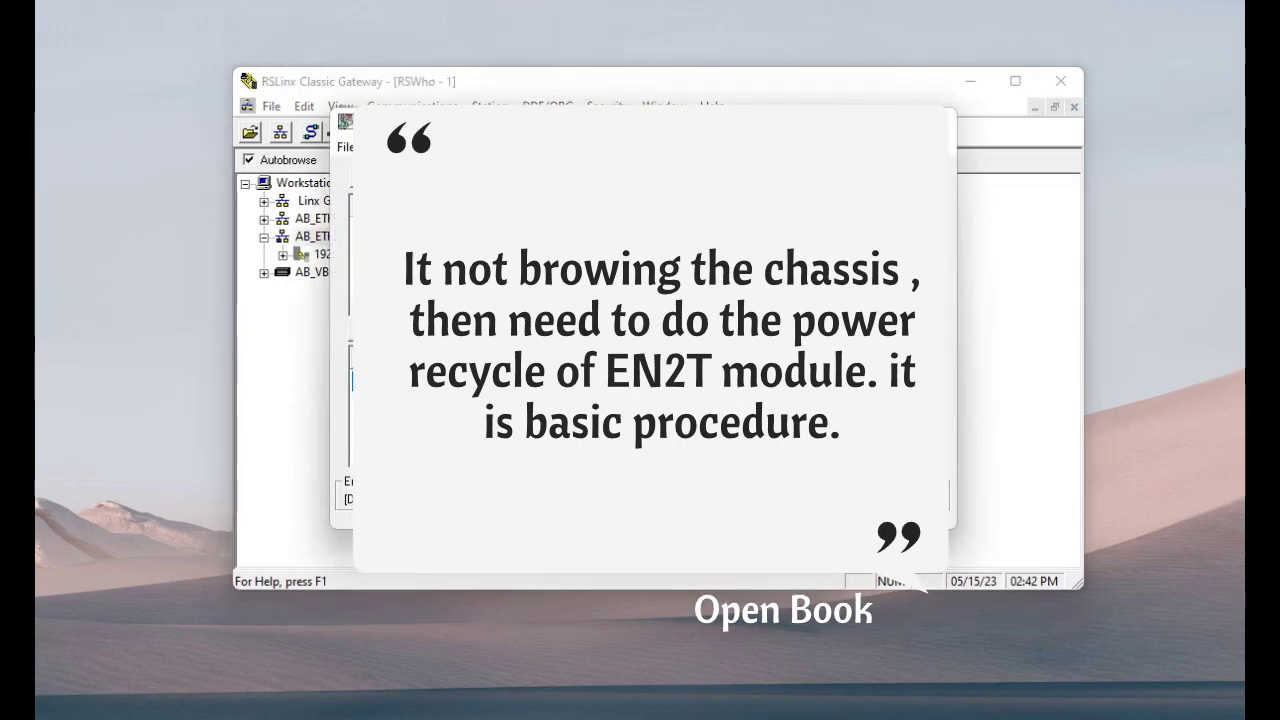
pyautogui.click(505, 349)
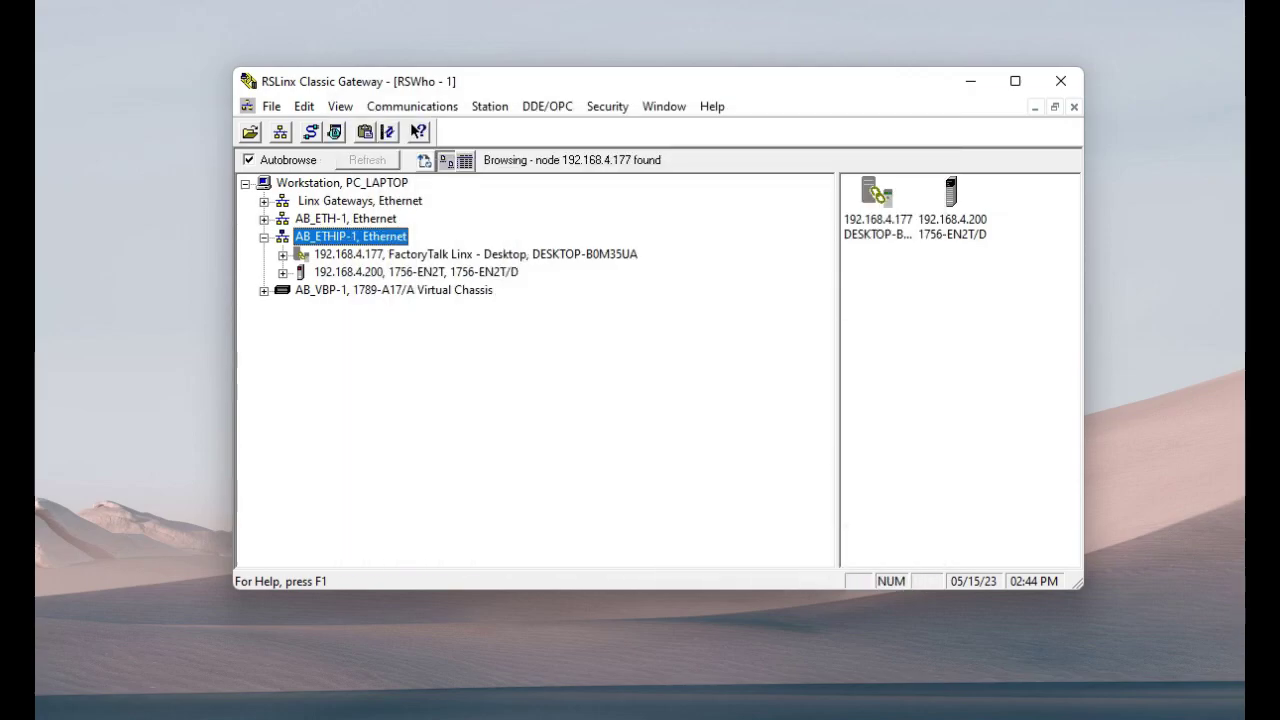
# - In RSLinx Classic, expand the 192.168.4.200 1756-EN2T node under AB_ETHIP-1 and its 1756-A10/C backplane
pyautogui.click(393, 274)
pyautogui.click(282, 272)
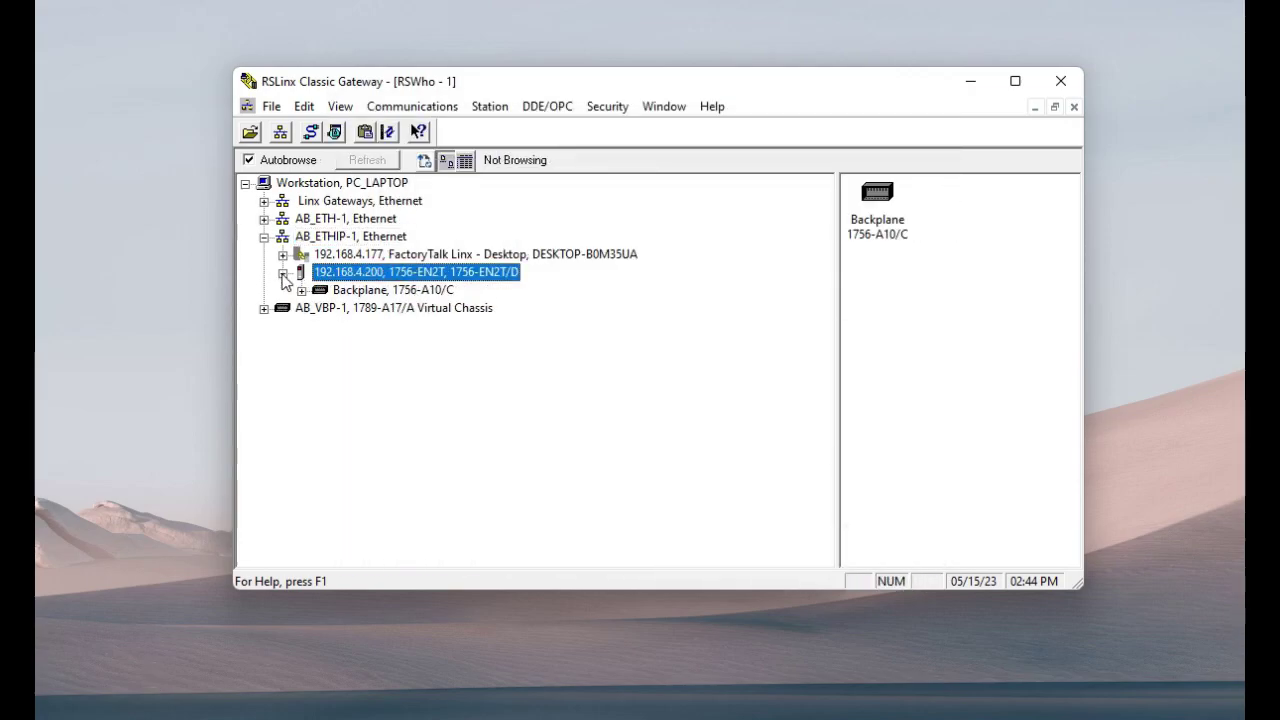
pyautogui.doubleClick(318, 292)
# - Examine the slot 00 1756-L84ES controller and the slot 02 1756-EN2T module in the browsed backplane
pyautogui.click(481, 310)
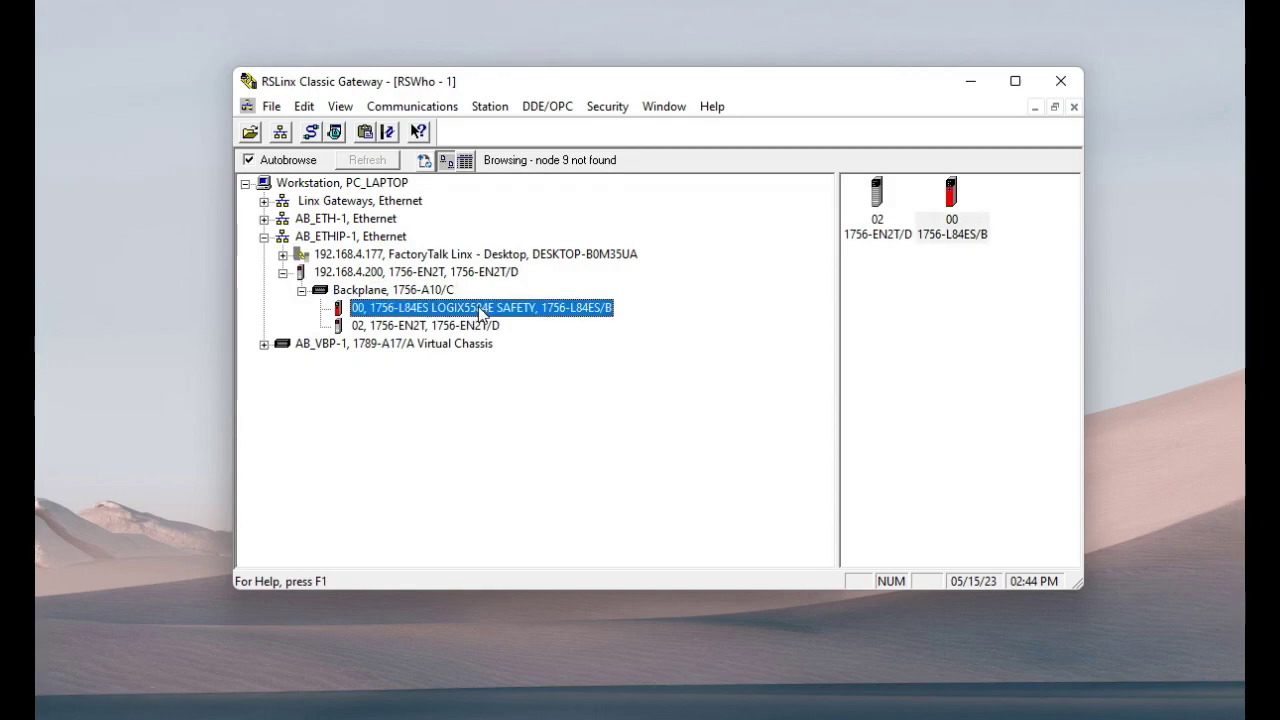
pyautogui.click(410, 327)
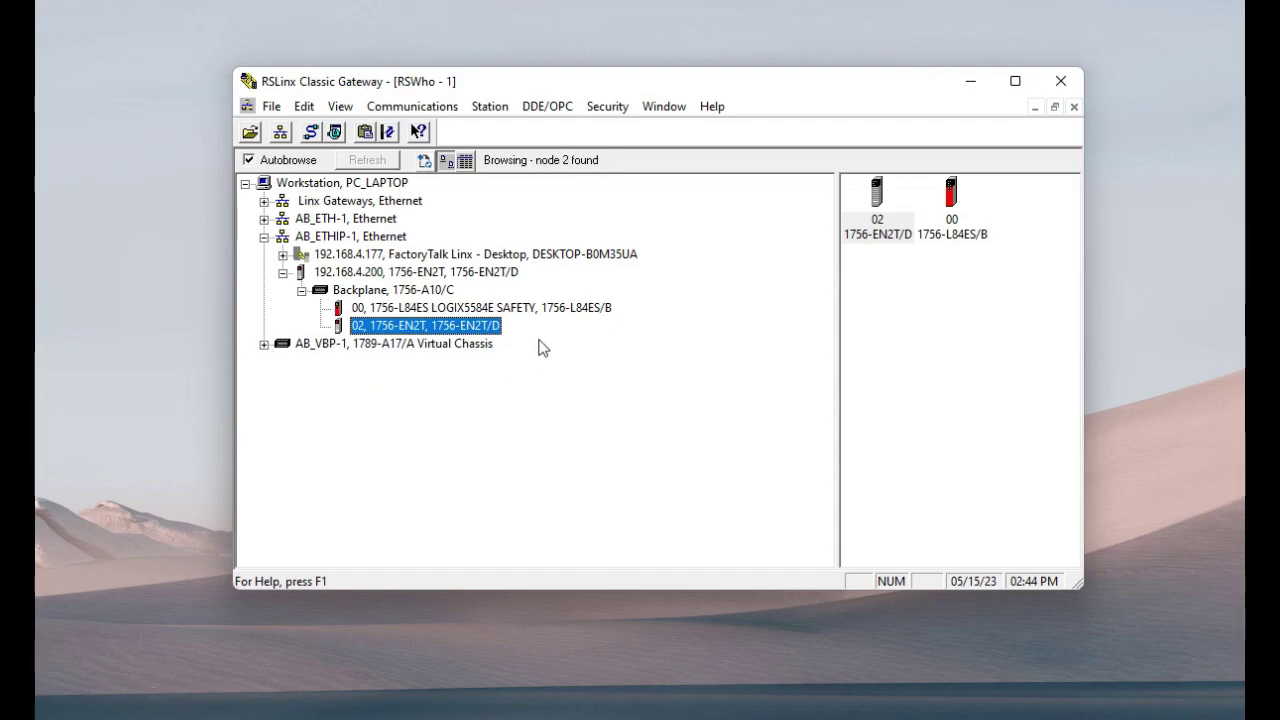
pyautogui.click(492, 310)
pyautogui.click(418, 292)
pyautogui.press('Up')
pyautogui.click(429, 305)
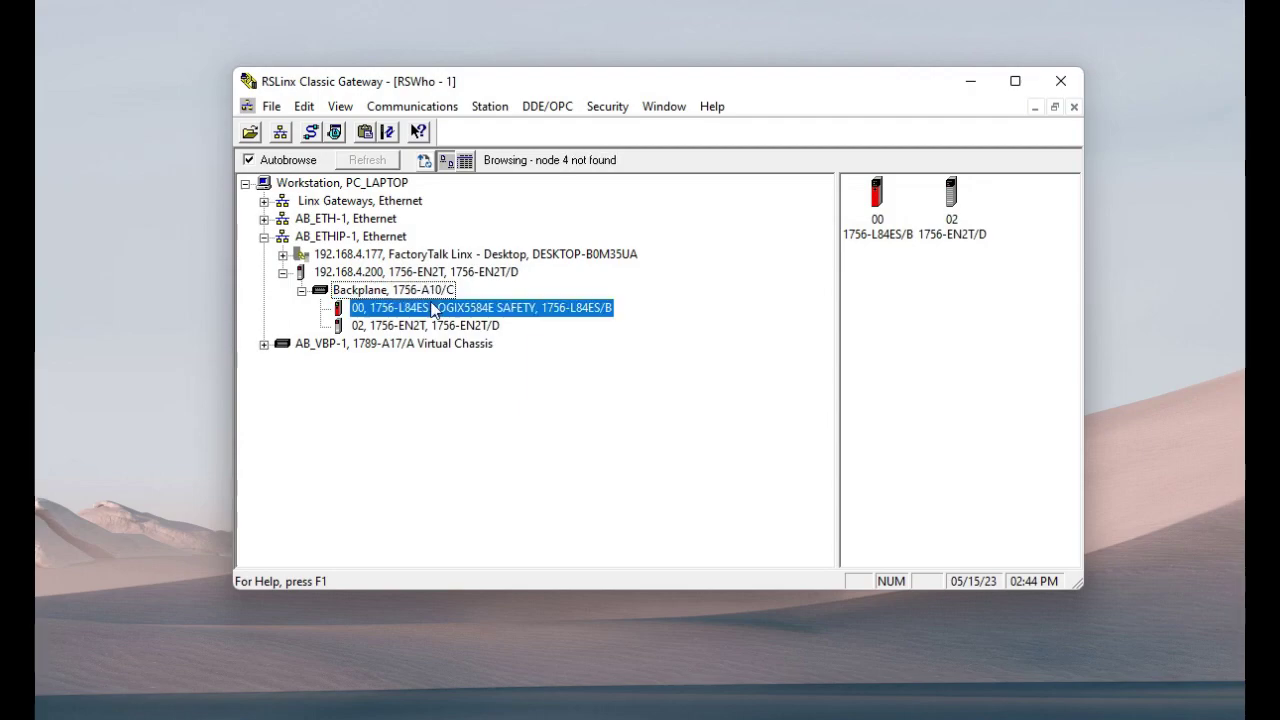